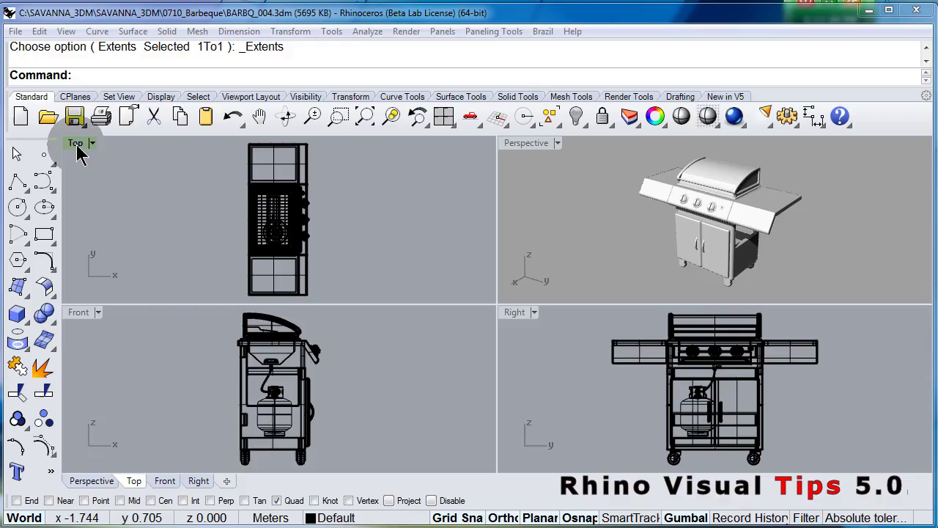
- Maximize the Top viewport so its wireframe view of the grill fills the window
{"action": "double_click", "coordinate": [76, 144]}
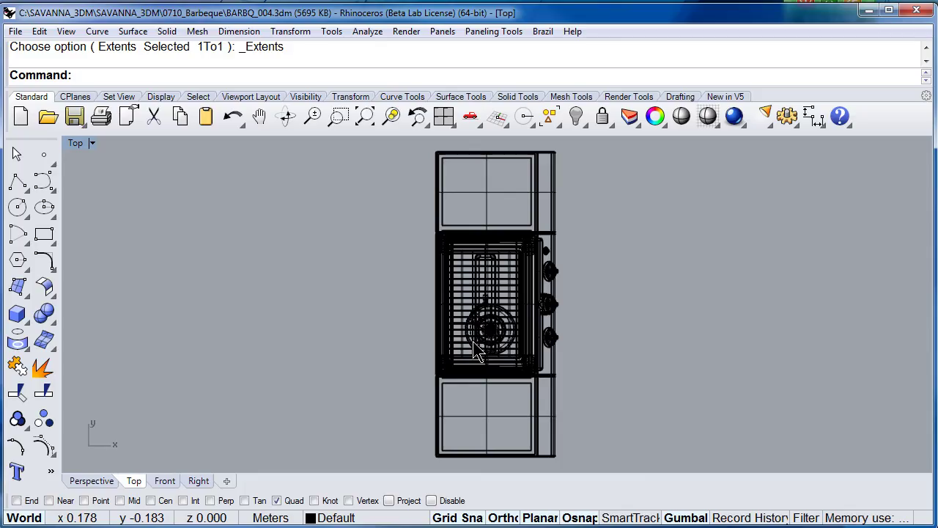
- Pan the Top view left, then pan again to slide the grill right
{"action": "left_click", "coordinate": [261, 121]}
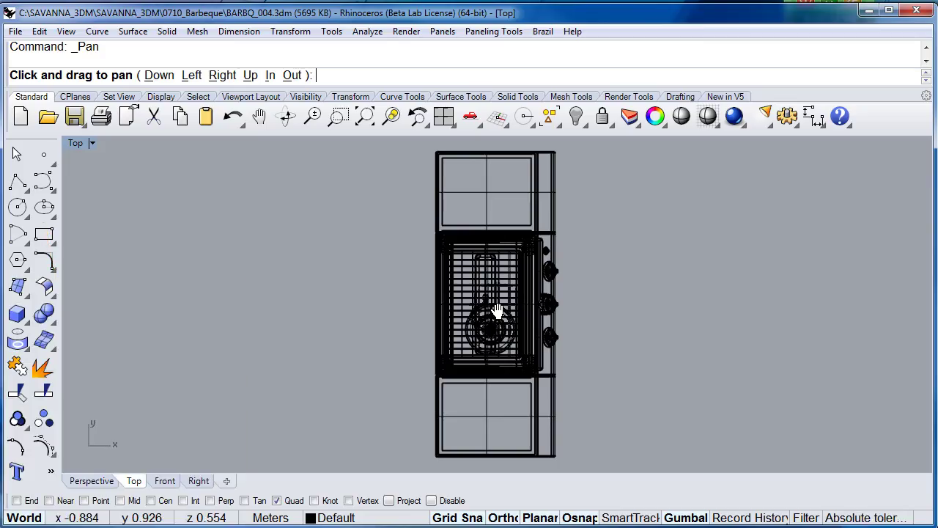
{"action": "left_click_drag", "start_coordinate": [489, 314], "coordinate": [153, 304]}
{"action": "key", "text": "Escape"}
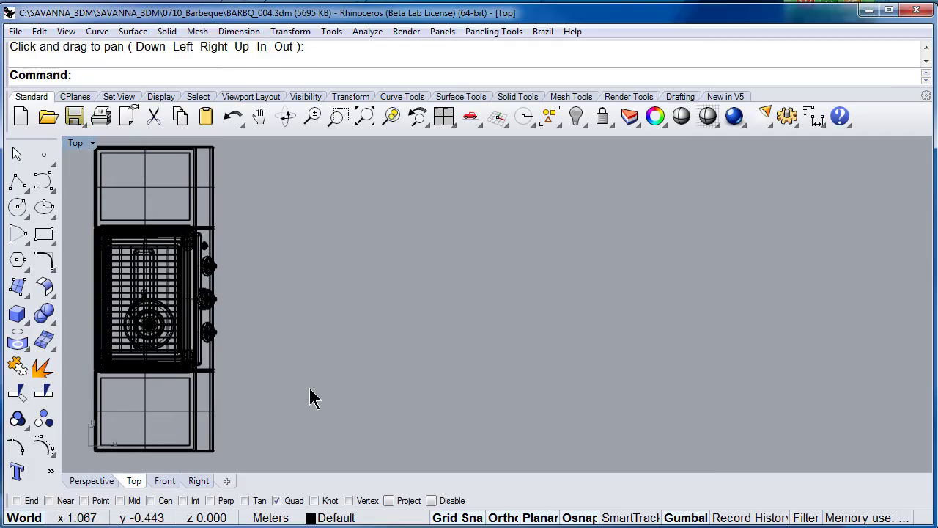
{"action": "left_click", "coordinate": [259, 116]}
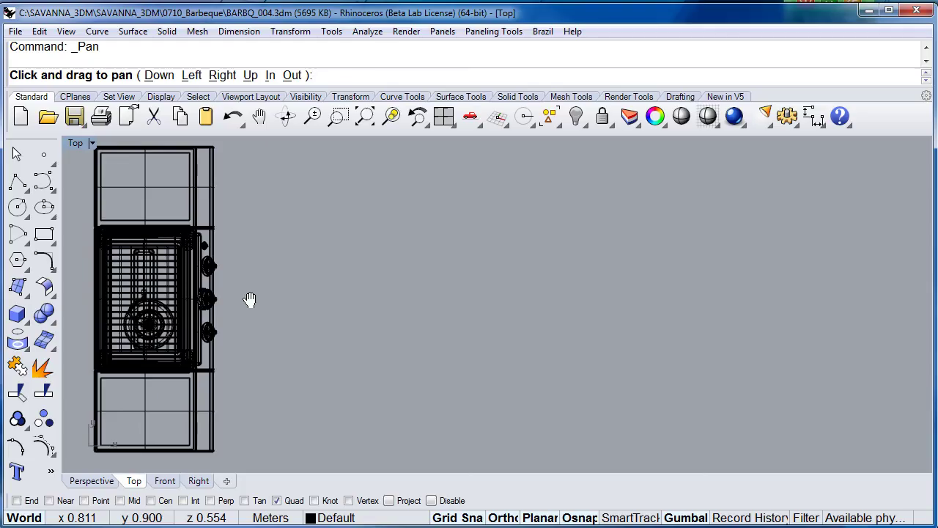
{"action": "left_click_drag", "start_coordinate": [250, 299], "coordinate": [866, 300]}
{"action": "key", "text": "Return"}
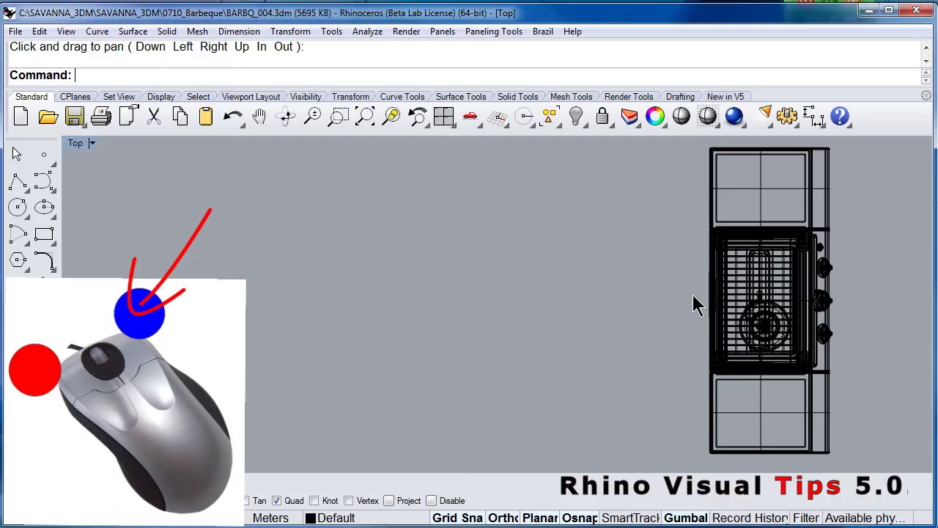
- Pan the Top view left, then back until the grill touches the far right edge
{"action": "middle_click_drag", "start_coordinate": [694, 297], "coordinate": [116, 300]}
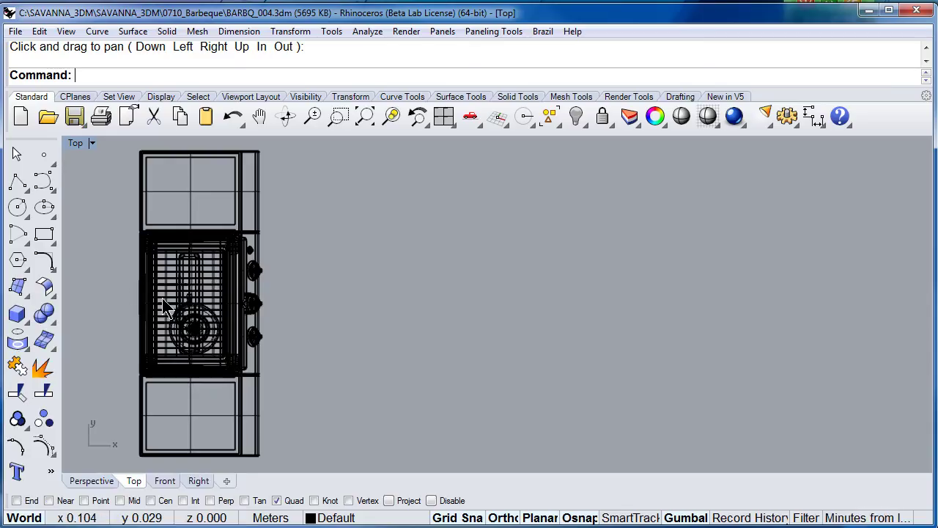
{"action": "middle_click_drag", "start_coordinate": [162, 298], "coordinate": [786, 296]}
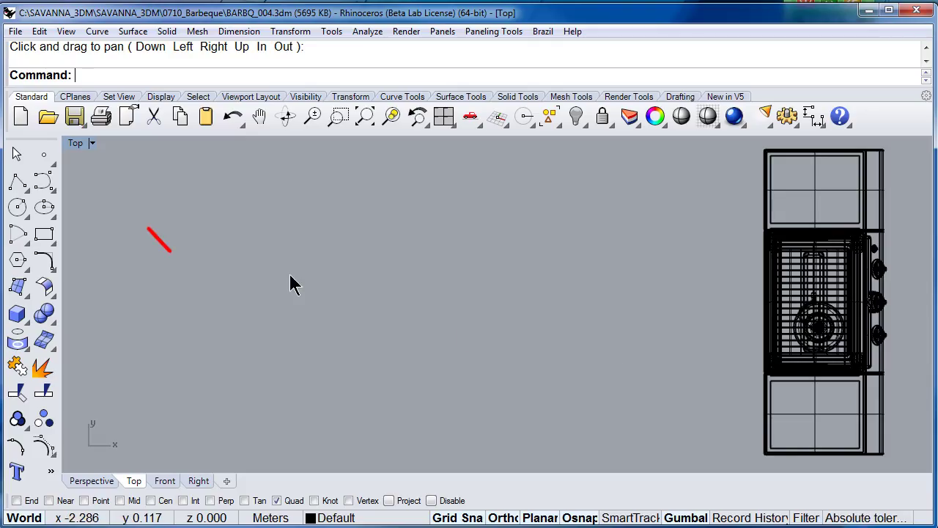
- Restore the four-viewport layout, then maximize the shaded Perspective view
{"action": "double_click", "coordinate": [75, 144]}
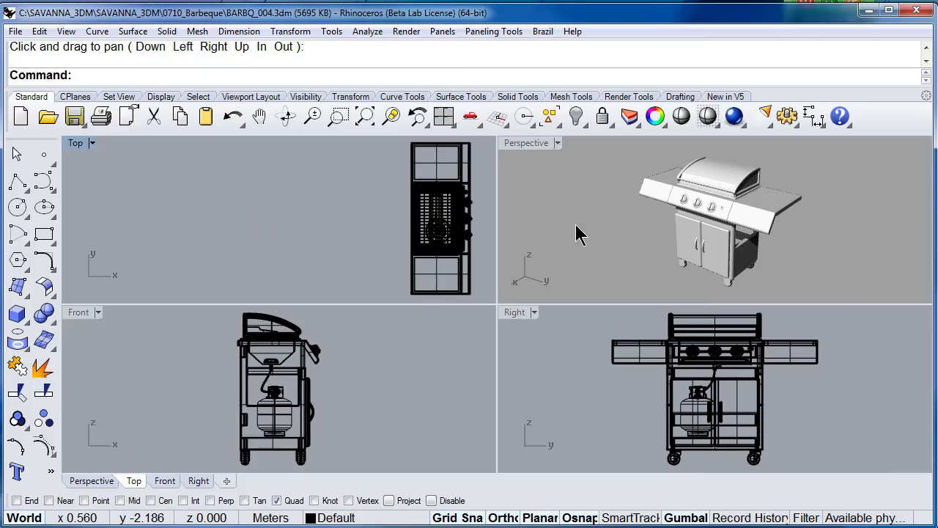
{"action": "left_click", "coordinate": [520, 145]}
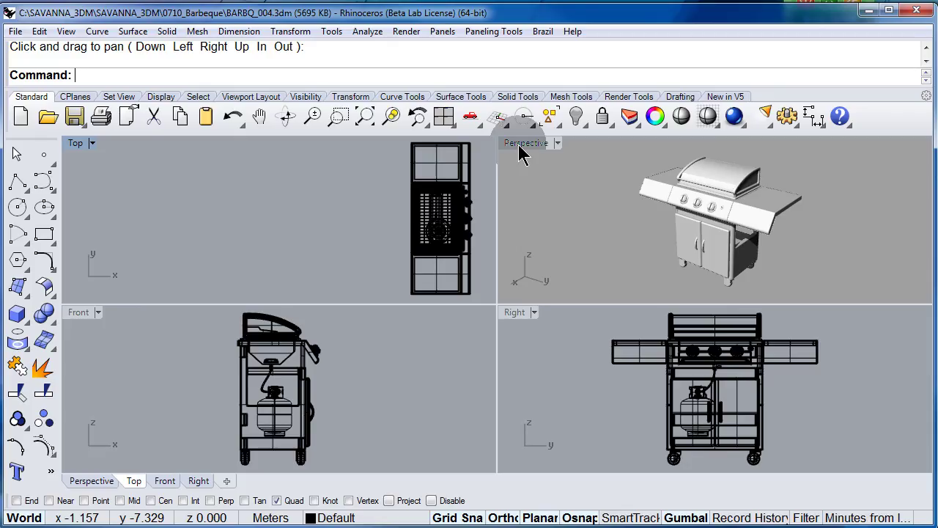
{"action": "double_click", "coordinate": [520, 145]}
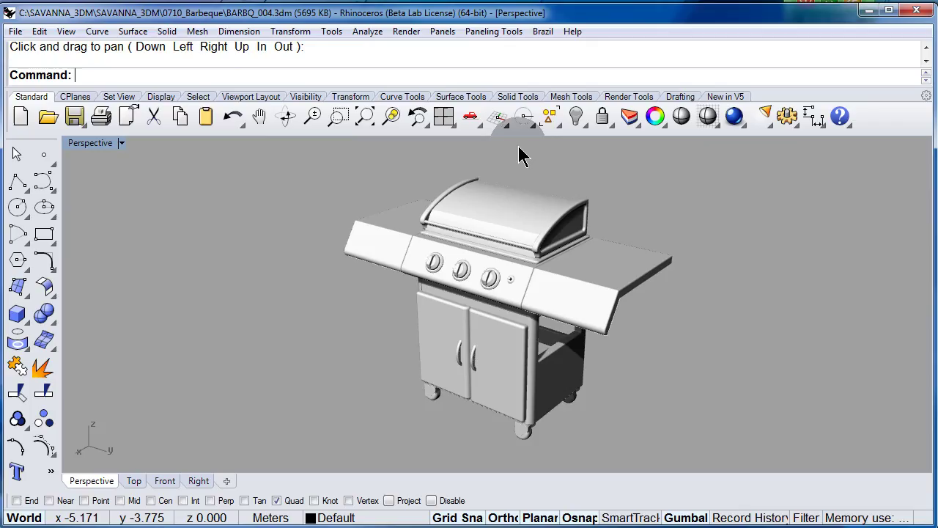
- Pan the Perspective view to move the shaded grill right, then over to the left
{"action": "key", "text": "shift"}
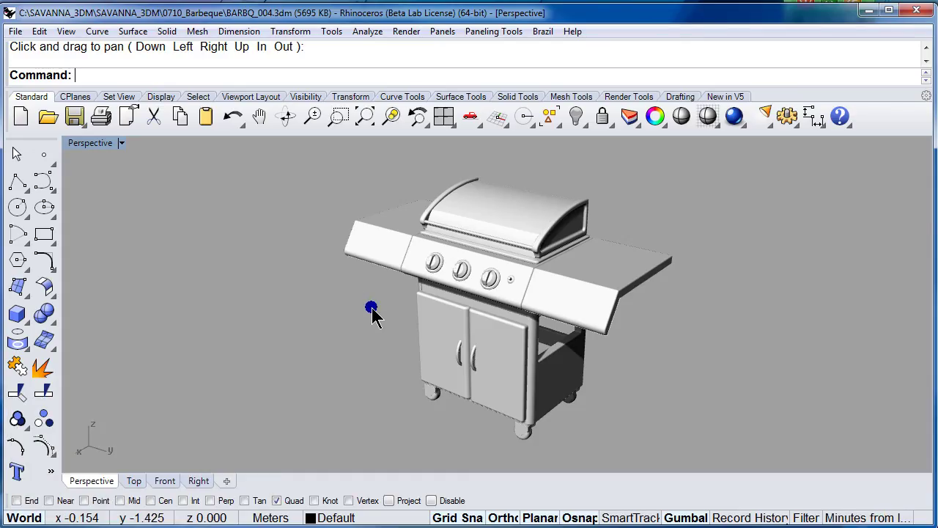
{"action": "left_click_drag", "start_coordinate": [373, 313], "coordinate": [598, 303]}
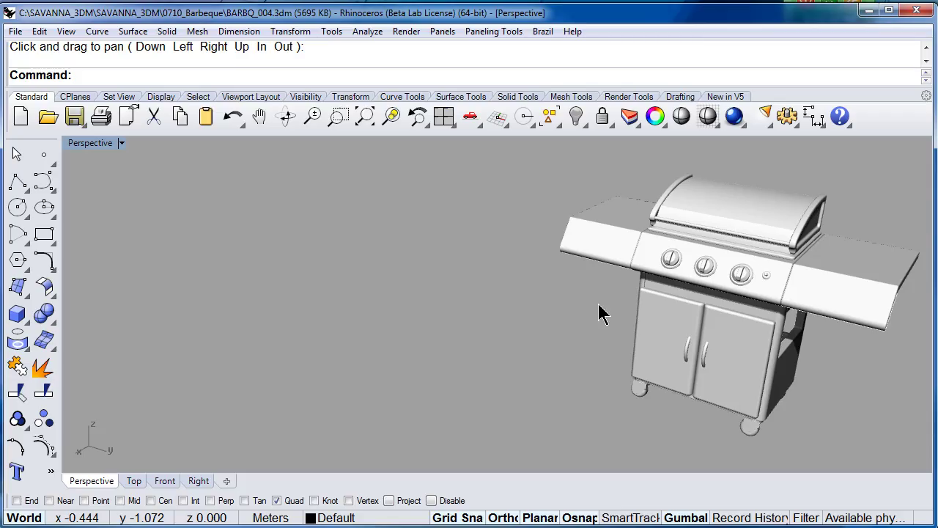
{"action": "key", "text": "shift"}
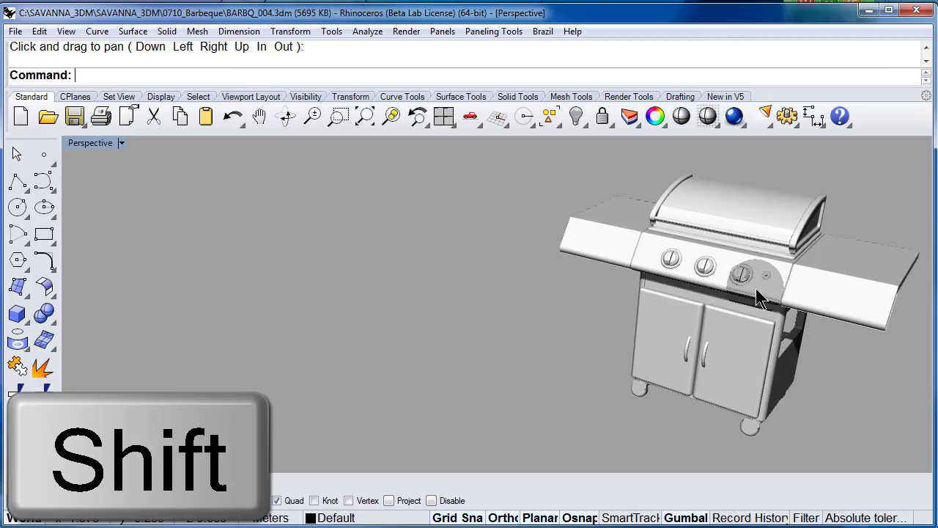
{"action": "left_click_drag", "start_coordinate": [756, 289], "coordinate": [269, 291]}
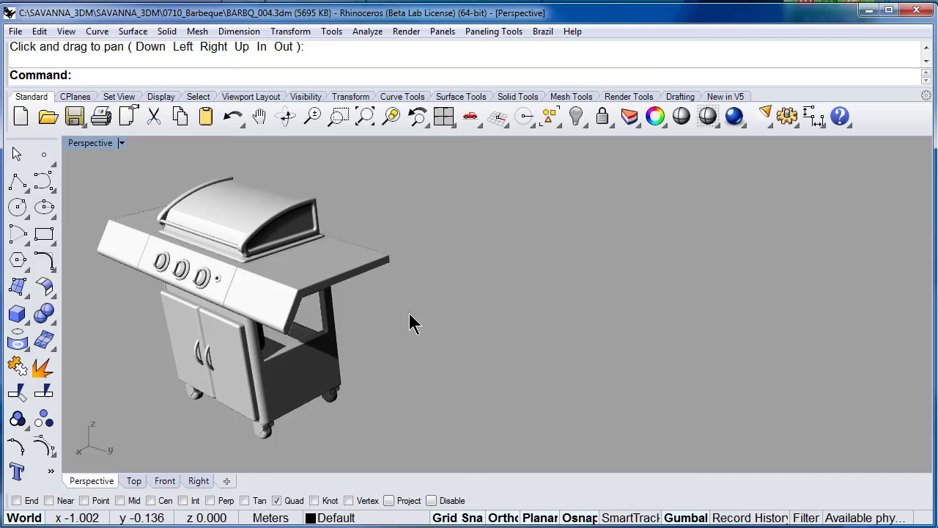
- Restore four views, maximize the Right view, and zoom out and in on the wireframe grill
{"action": "double_click", "coordinate": [86, 145]}
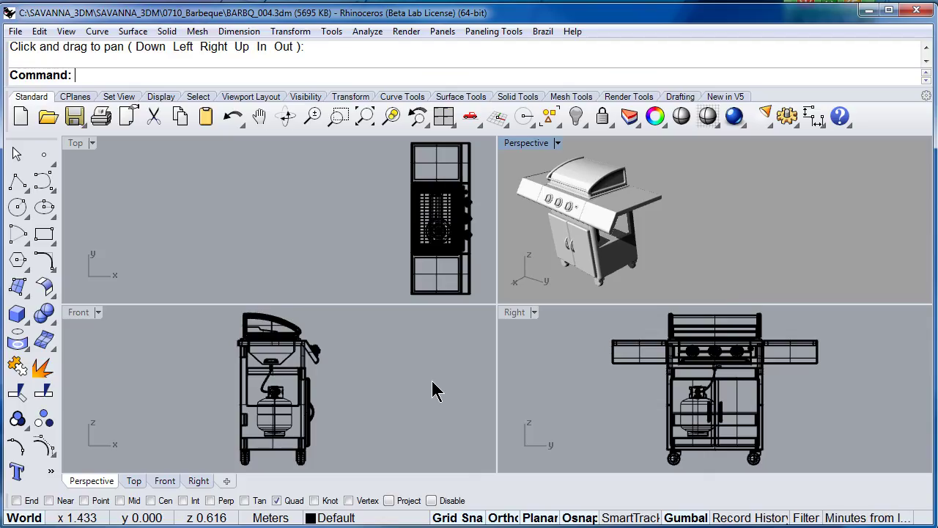
{"action": "double_click", "coordinate": [515, 313]}
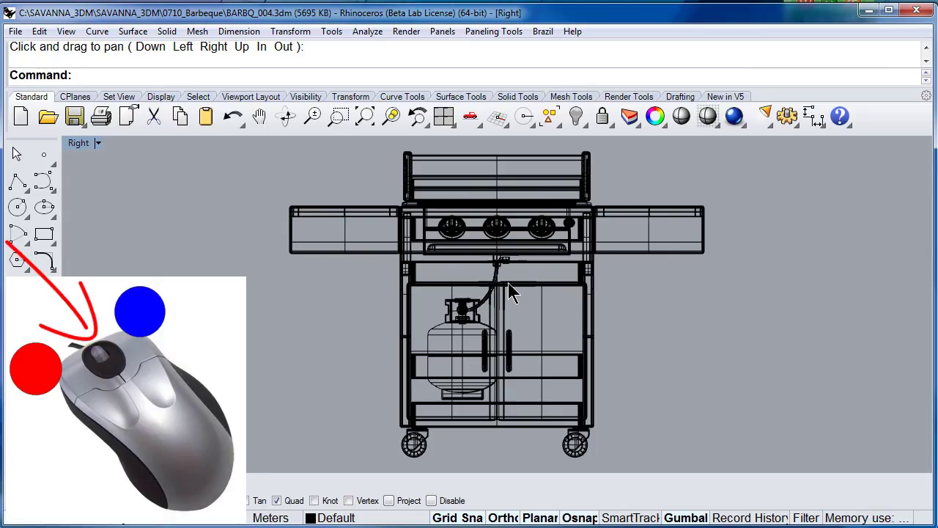
{"action": "scroll", "coordinate": [511, 292], "scroll_direction": "down", "scroll_amount": 6}
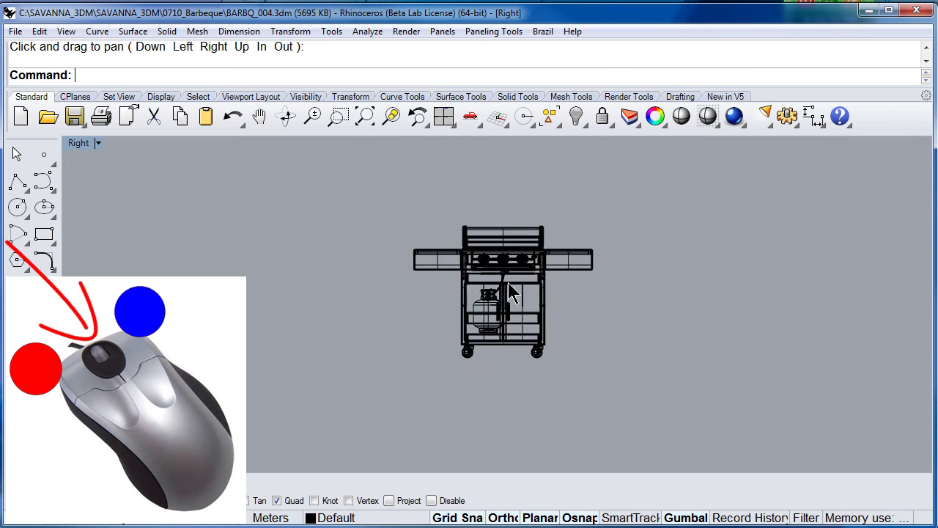
{"action": "scroll", "coordinate": [511, 292], "scroll_direction": "down", "scroll_amount": 2}
{"action": "scroll", "coordinate": [511, 292], "scroll_direction": "up", "scroll_amount": 4}
{"action": "scroll", "coordinate": [511, 291], "scroll_direction": "up", "scroll_amount": 6}
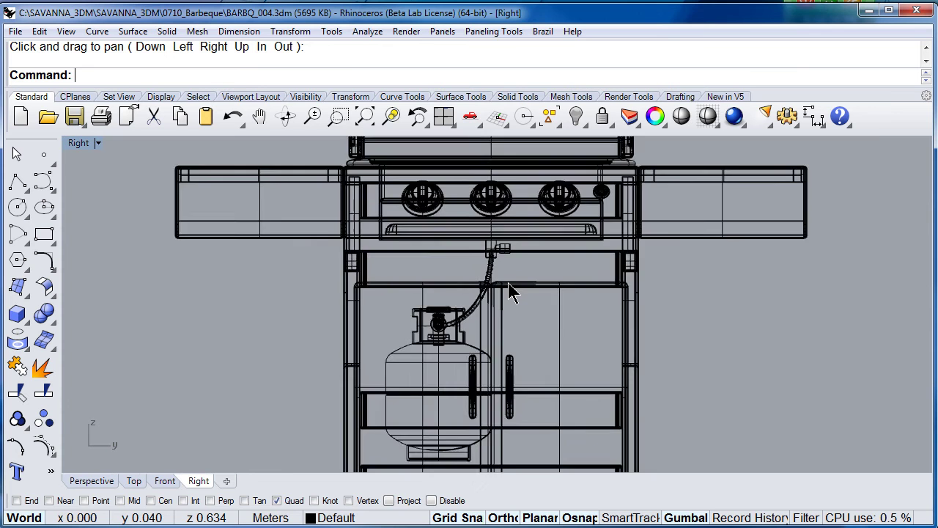
{"action": "scroll", "coordinate": [508, 282], "scroll_direction": "down", "scroll_amount": 8}
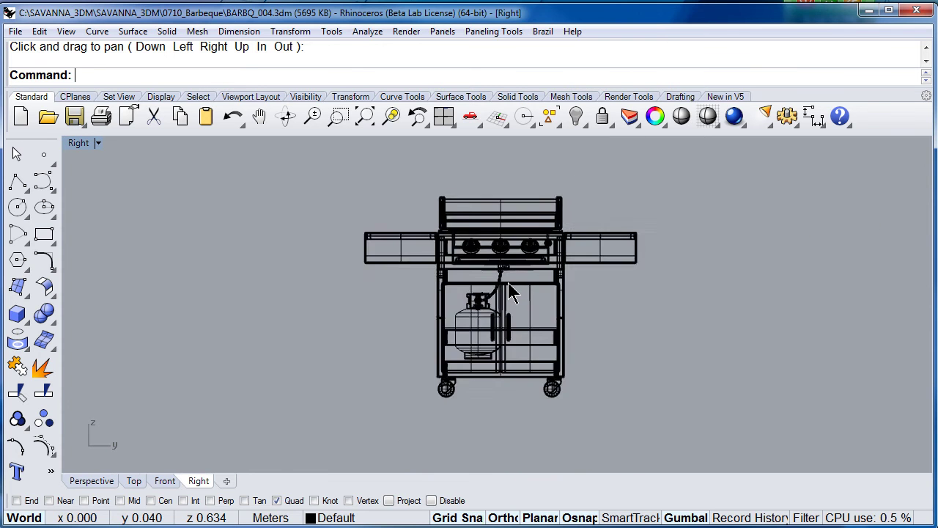
{"action": "scroll", "coordinate": [508, 282], "scroll_direction": "up", "scroll_amount": 7}
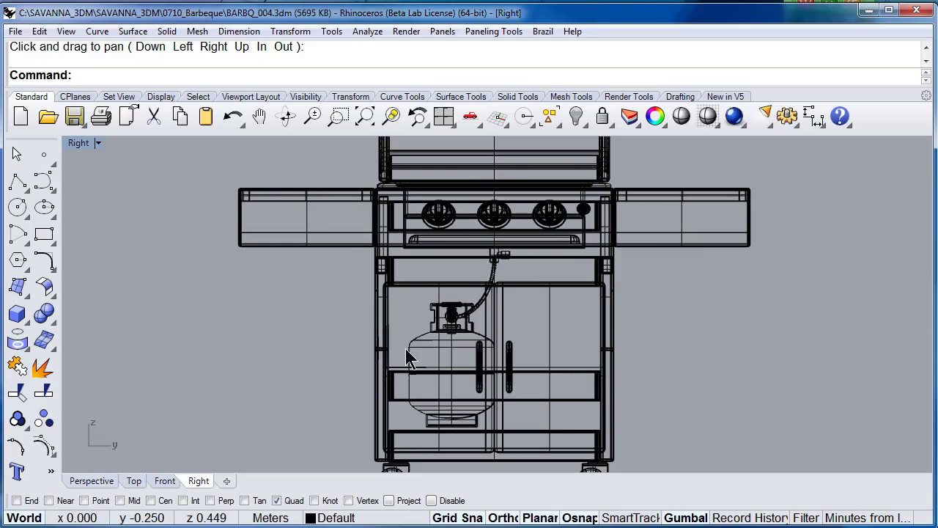
- Switch to the Perspective view, zoom to extents, then zoom in on the knobs and back out
{"action": "left_click", "coordinate": [96, 483]}
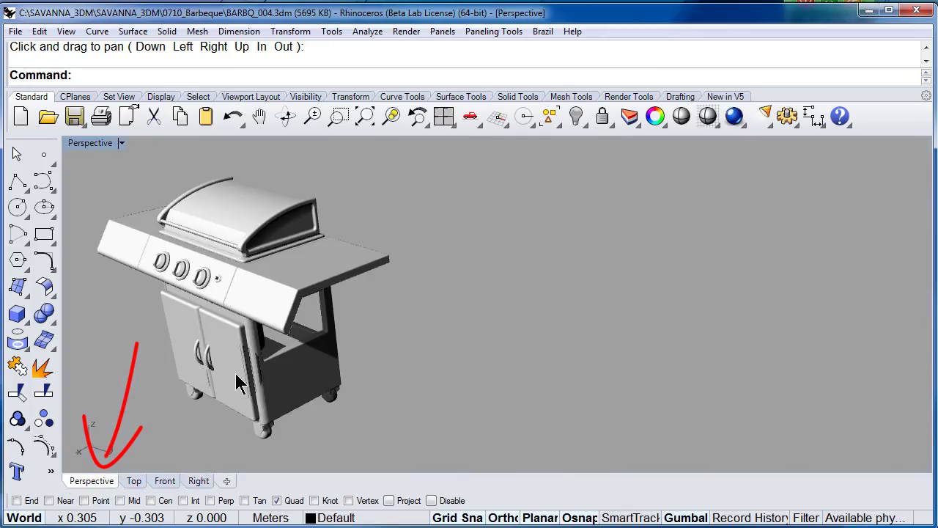
{"action": "left_click", "coordinate": [365, 120]}
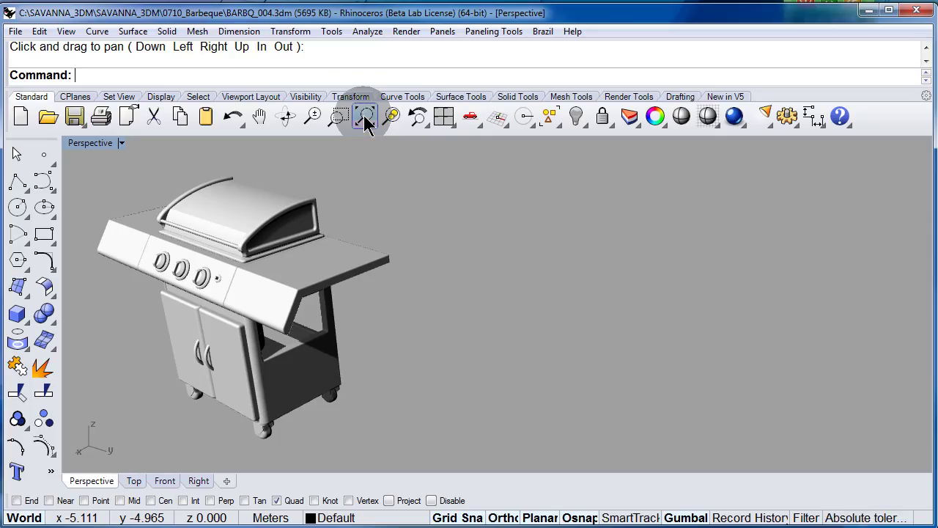
{"action": "left_click", "coordinate": [365, 119]}
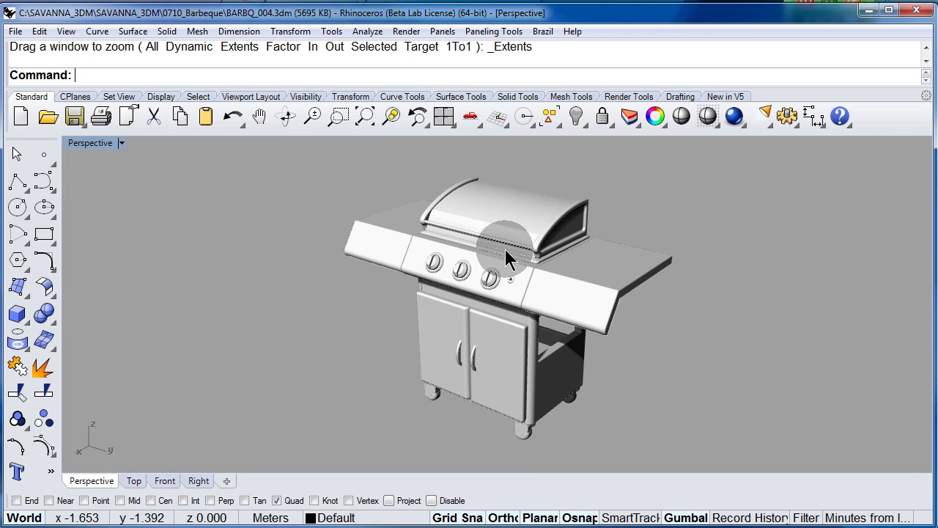
{"action": "scroll", "coordinate": [490, 280], "scroll_direction": "up", "scroll_amount": 2}
{"action": "scroll", "coordinate": [491, 280], "scroll_direction": "up", "scroll_amount": 8}
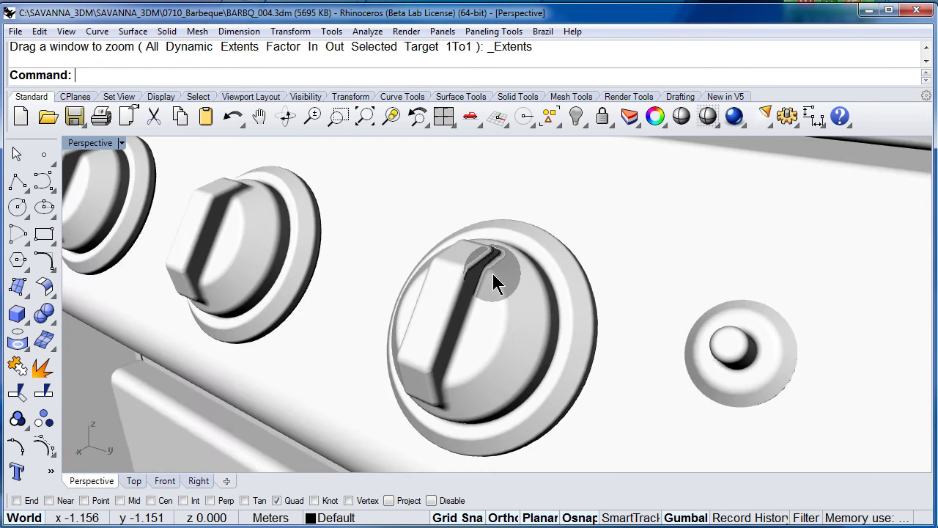
{"action": "scroll", "coordinate": [493, 276], "scroll_direction": "down", "scroll_amount": 8}
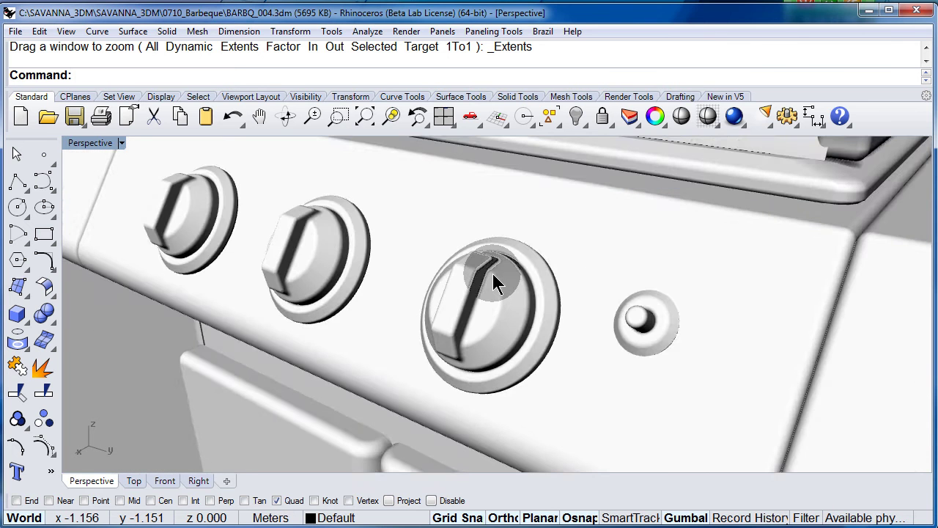
{"action": "scroll", "coordinate": [494, 275], "scroll_direction": "down", "scroll_amount": 10}
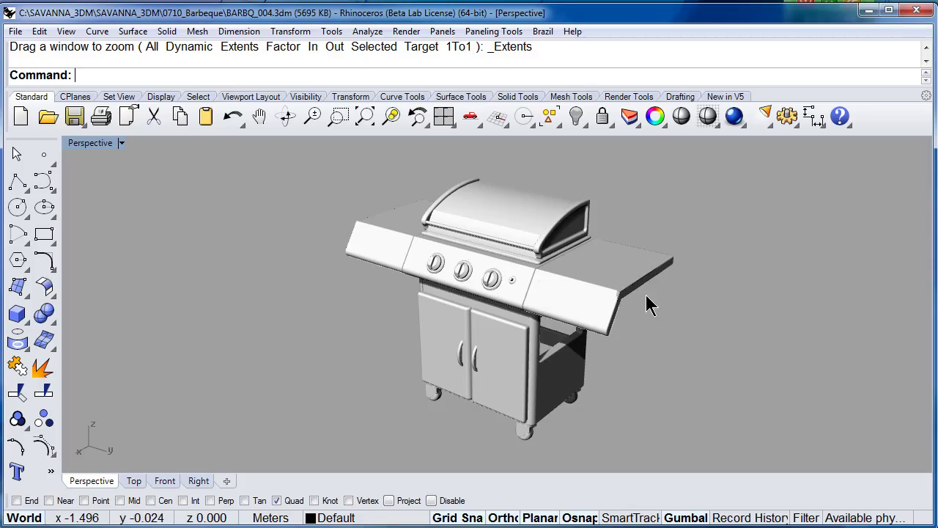
- Orbit the Perspective view to see the grill from above, then a higher frontal angle
{"action": "left_click", "coordinate": [88, 146]}
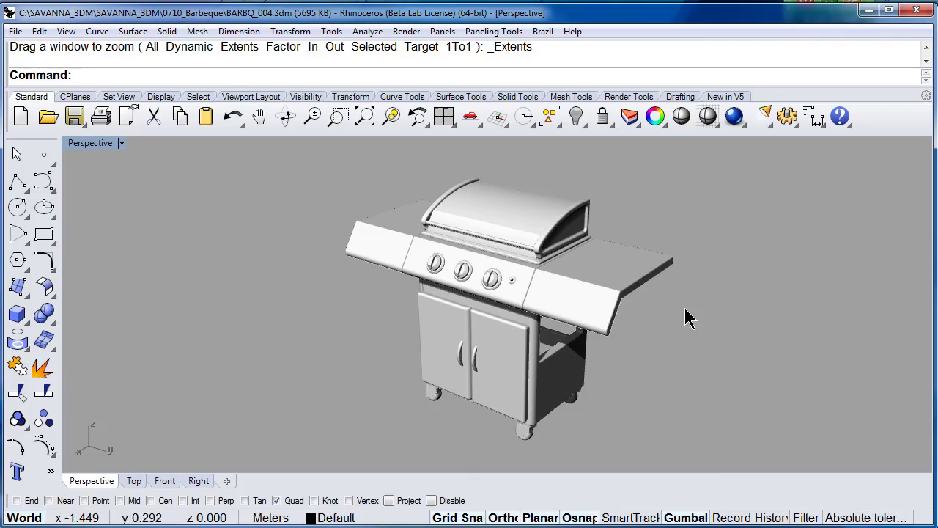
{"action": "left_click", "coordinate": [597, 312]}
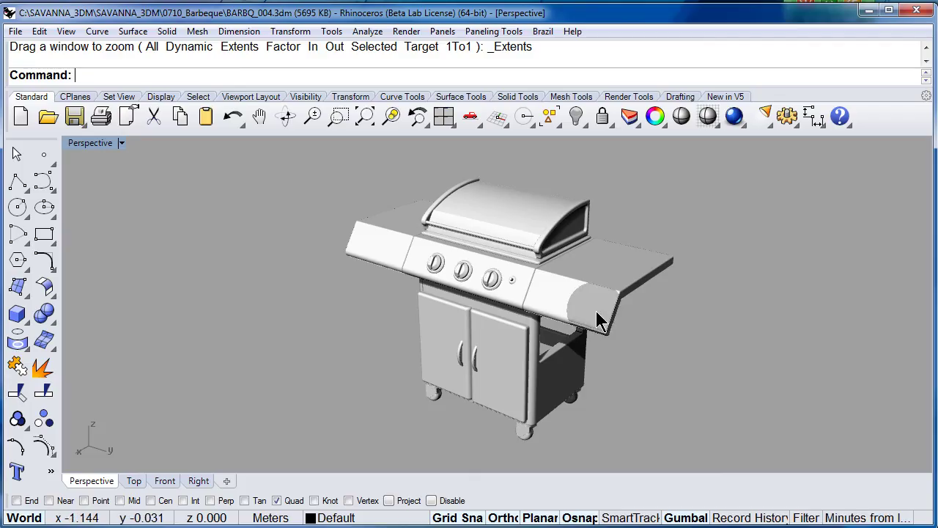
{"action": "left_click", "coordinate": [510, 323]}
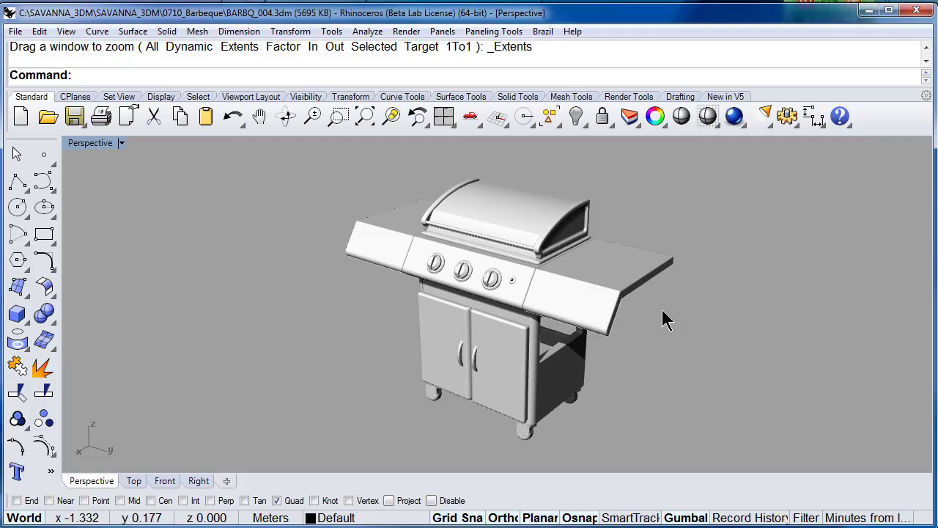
{"action": "right_click_drag", "start_coordinate": [682, 308], "coordinate": [257, 248]}
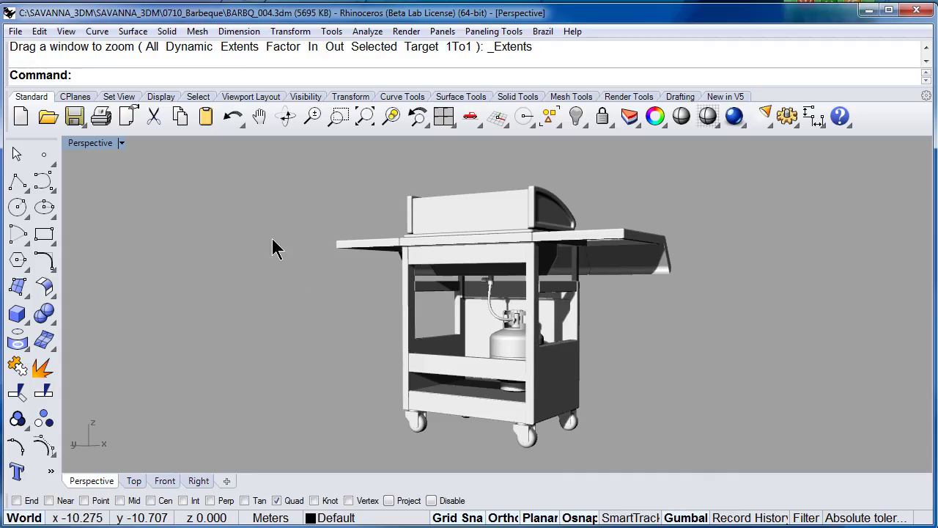
{"action": "right_click_drag", "start_coordinate": [271, 247], "coordinate": [789, 245]}
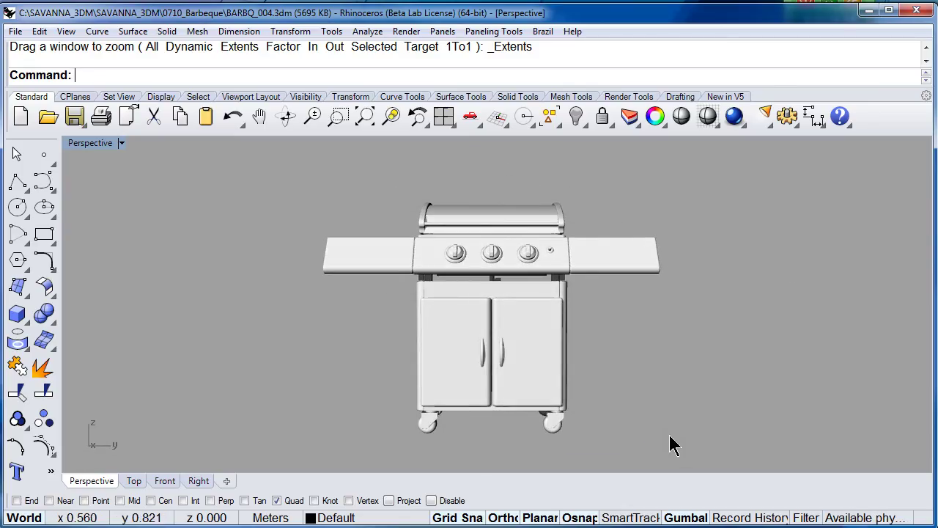
- Orbit to the propane tank side, zoom in on its valve, then zoom to extents
{"action": "scroll", "coordinate": [496, 330], "scroll_direction": "up", "scroll_amount": 5}
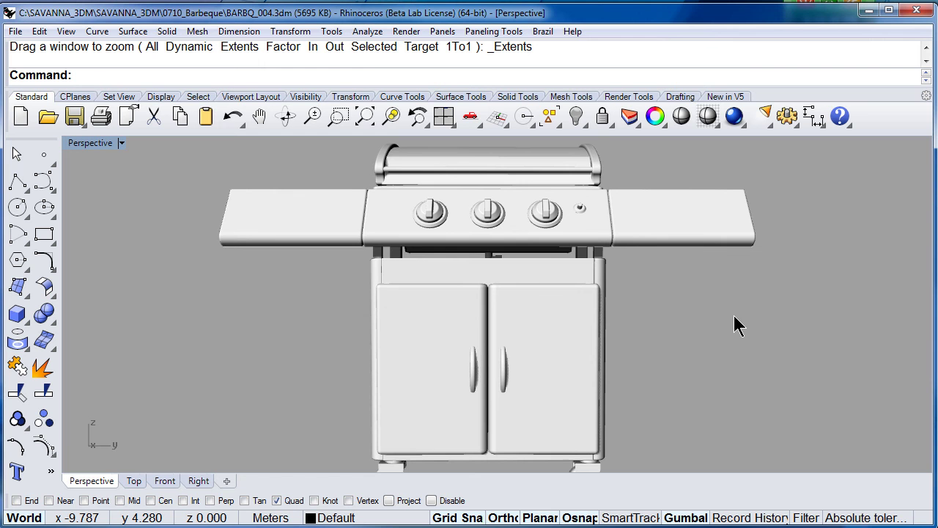
{"action": "right_click_drag", "start_coordinate": [734, 323], "coordinate": [304, 344]}
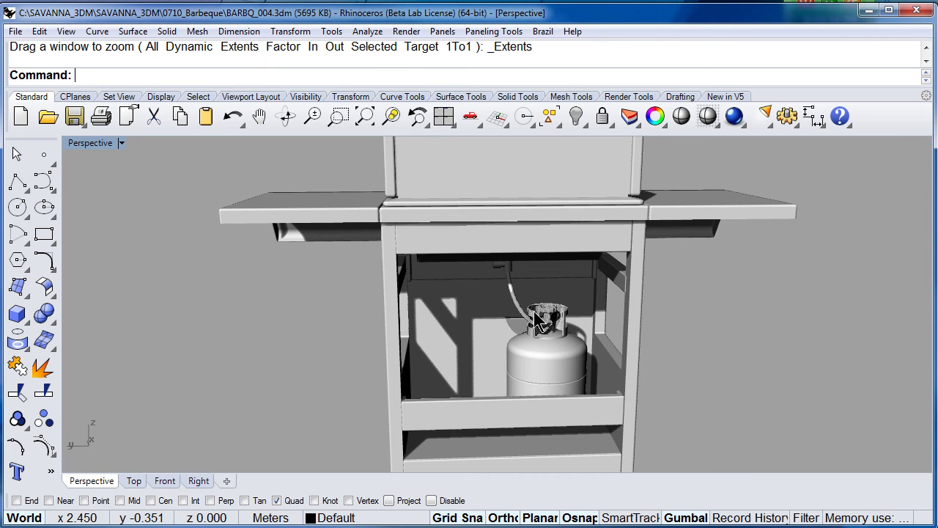
{"action": "scroll", "coordinate": [544, 311], "scroll_direction": "up", "scroll_amount": 10}
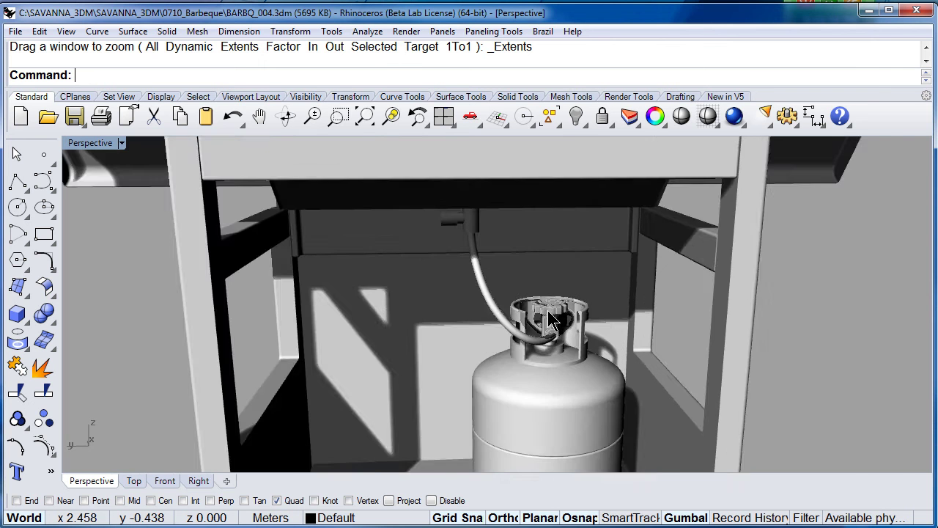
{"action": "scroll", "coordinate": [557, 309], "scroll_direction": "up", "scroll_amount": 2}
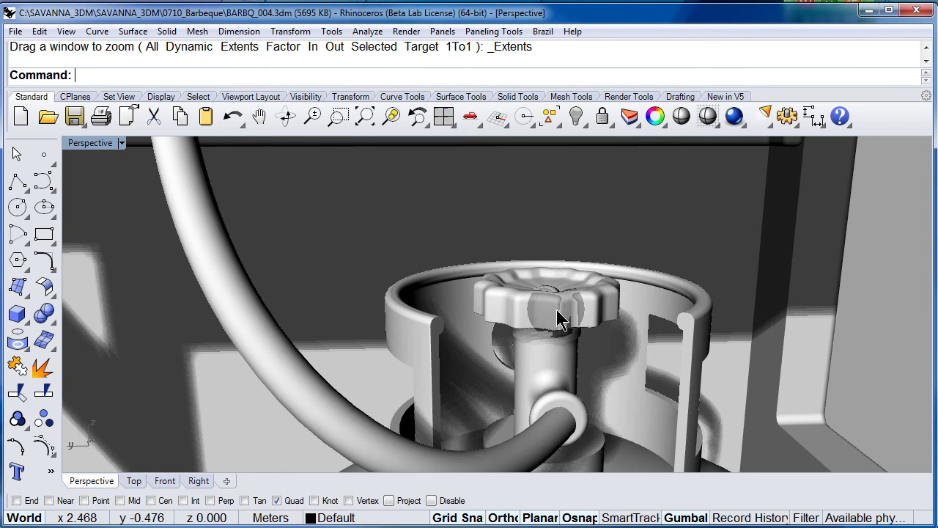
{"action": "scroll", "coordinate": [570, 305], "scroll_direction": "up", "scroll_amount": 2}
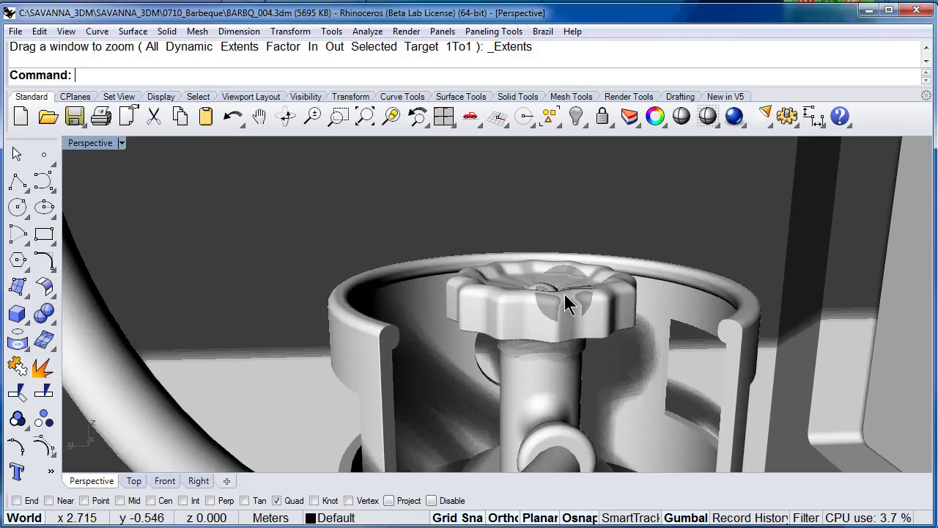
{"action": "left_click", "coordinate": [365, 119]}
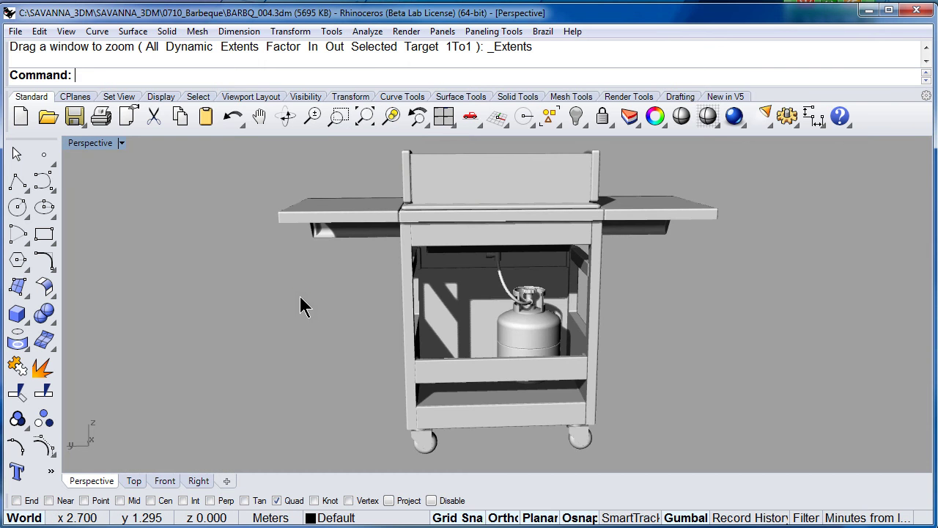
- Orbit the Perspective view to see the grill from above-left and its back side
{"action": "right_click_drag", "start_coordinate": [304, 297], "coordinate": [811, 314]}
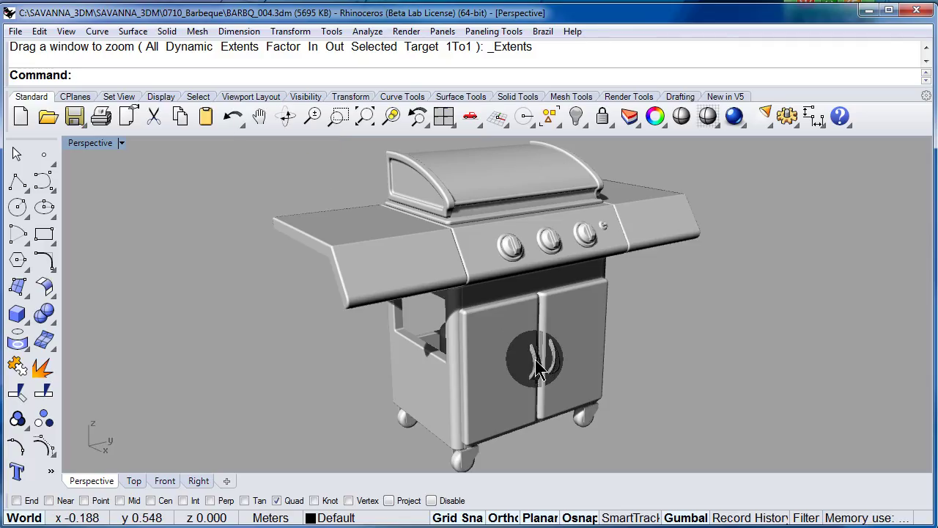
{"action": "right_click_drag", "start_coordinate": [280, 303], "coordinate": [513, 348]}
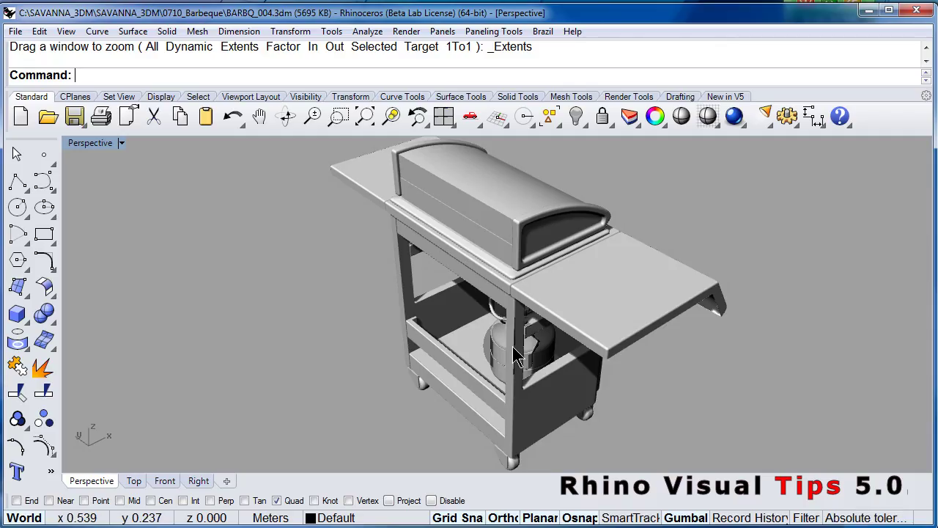